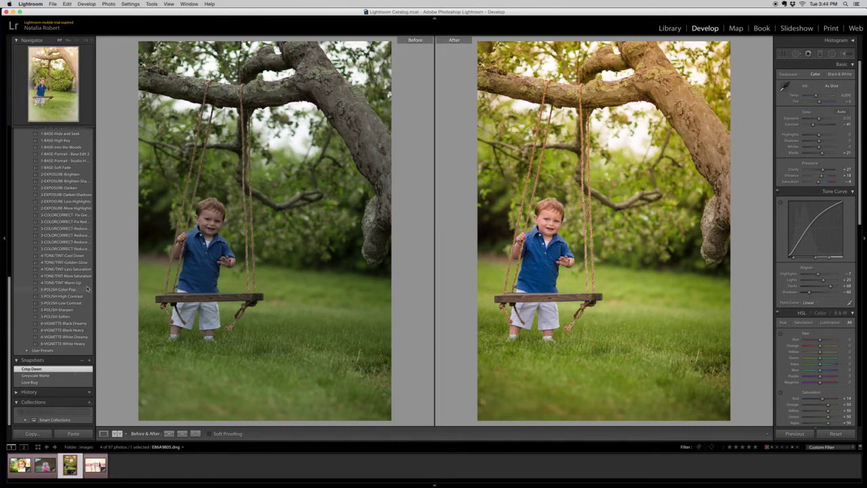
Preview the Greyscale Matte snapshot, then switch to the Love Bug snapshot.
{"action": "scroll", "coordinate": [79, 278], "scroll_direction": "up", "scroll_amount": 5}
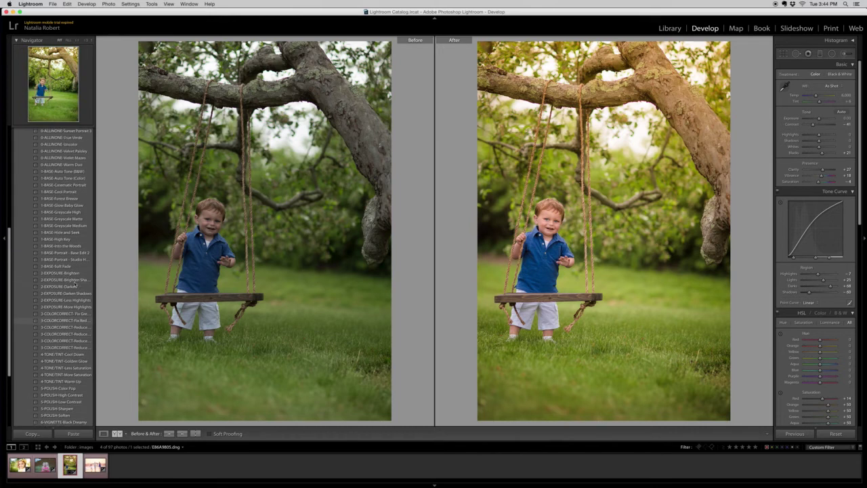
{"action": "scroll", "coordinate": [66, 169], "scroll_direction": "up", "scroll_amount": 5}
{"action": "scroll", "coordinate": [65, 168], "scroll_direction": "up", "scroll_amount": 4}
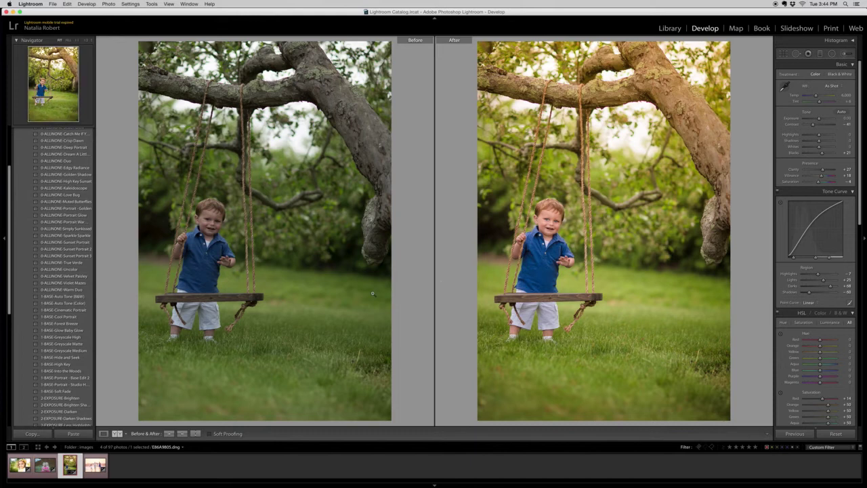
{"action": "scroll", "coordinate": [77, 380], "scroll_direction": "down", "scroll_amount": 3}
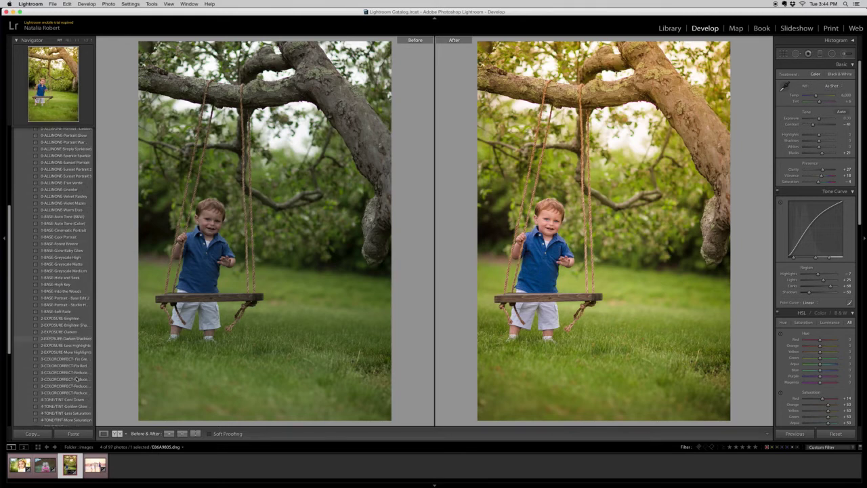
{"action": "scroll", "coordinate": [76, 379], "scroll_direction": "down", "scroll_amount": 5}
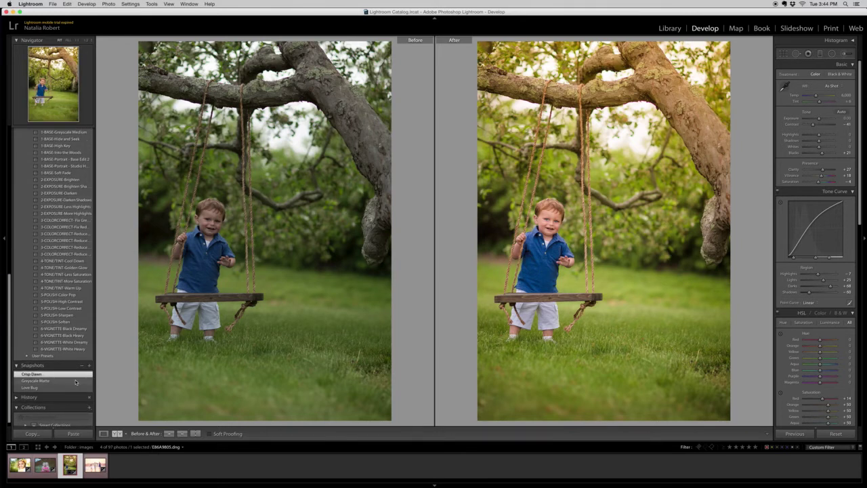
{"action": "left_click", "coordinate": [75, 381]}
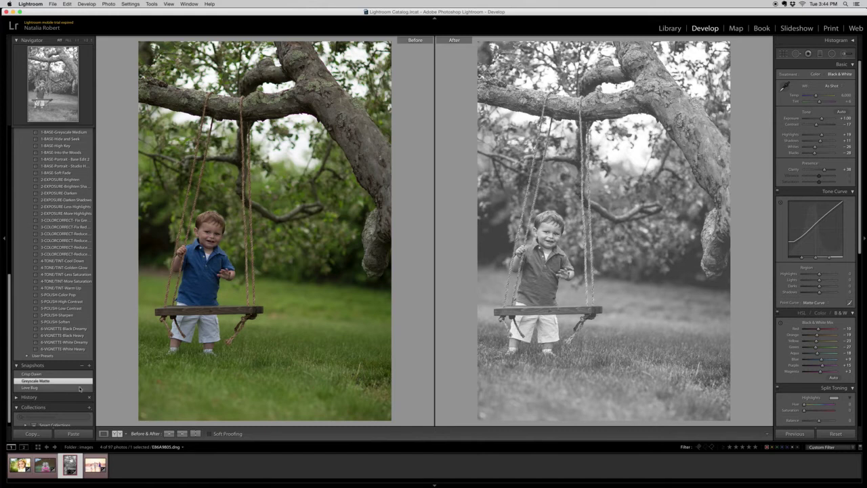
{"action": "left_click", "coordinate": [80, 387]}
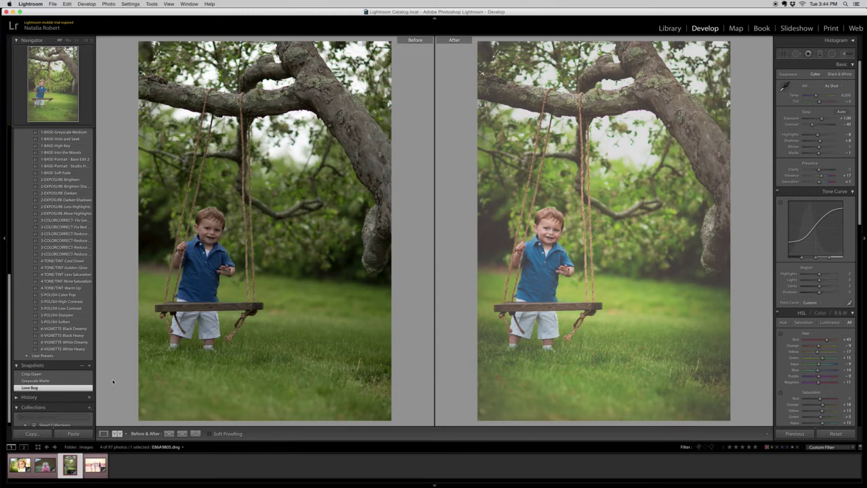
Reset all develop adjustments, view in Loupe, and tighten the crop slightly from the bottom-left.
{"action": "left_click", "coordinate": [836, 433]}
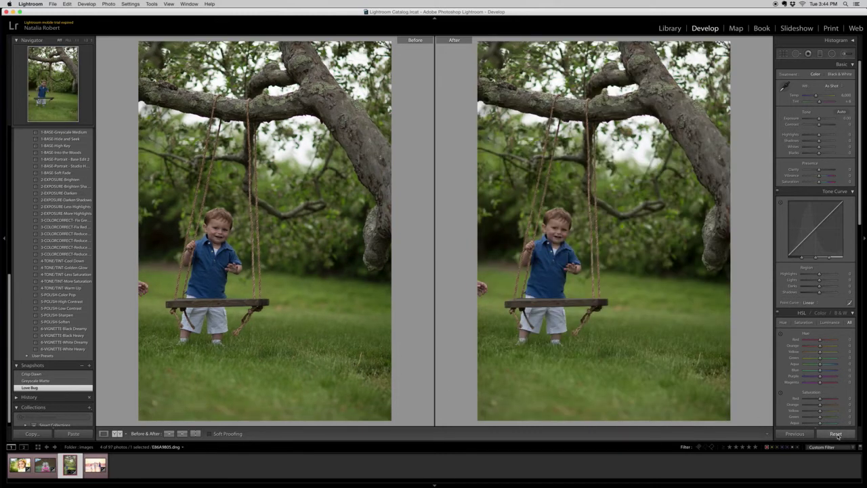
{"action": "left_click", "coordinate": [103, 433]}
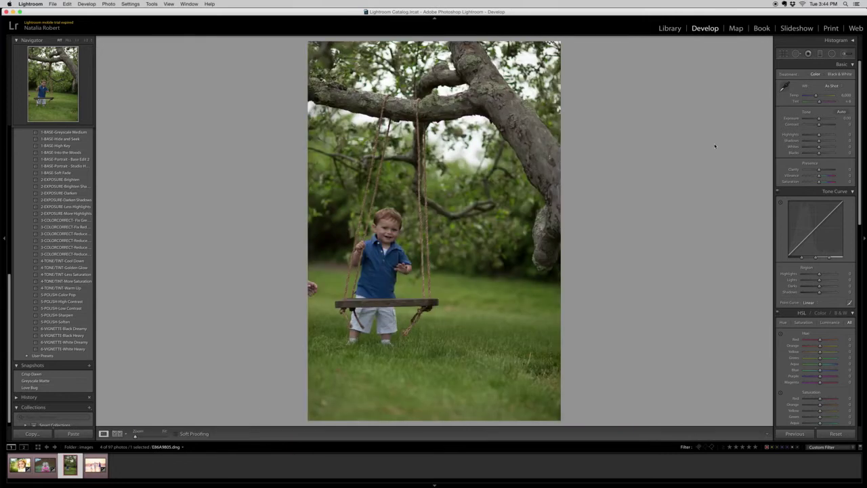
{"action": "left_click", "coordinate": [782, 54]}
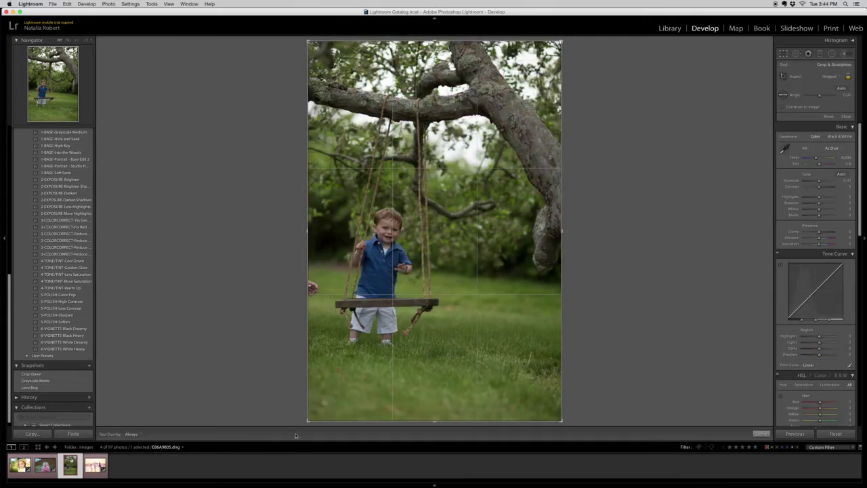
{"action": "left_click_drag", "start_coordinate": [308, 420], "coordinate": [313, 415]}
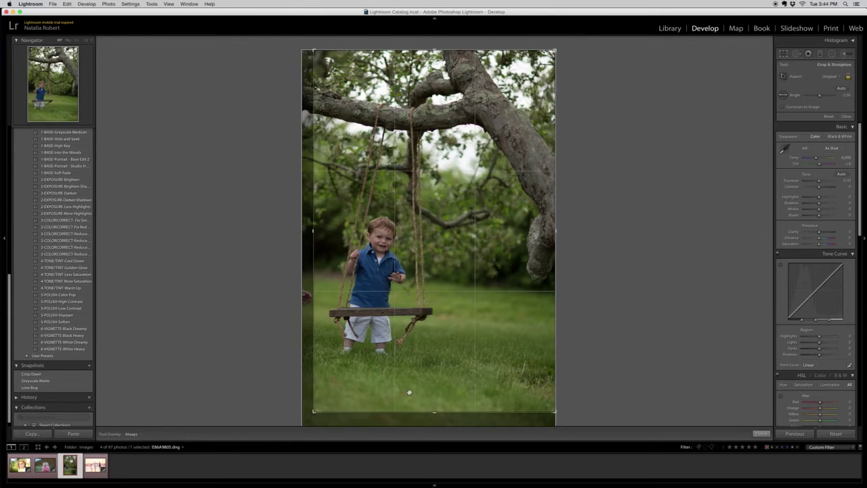
{"action": "left_click_drag", "start_coordinate": [409, 393], "coordinate": [409, 385]}
{"action": "key", "text": "Return"}
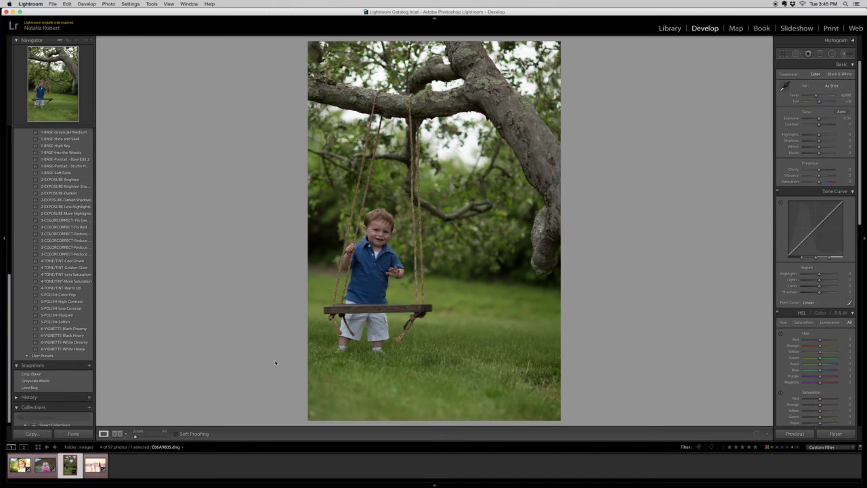
{"action": "scroll", "coordinate": [73, 305], "scroll_direction": "up", "scroll_amount": 5}
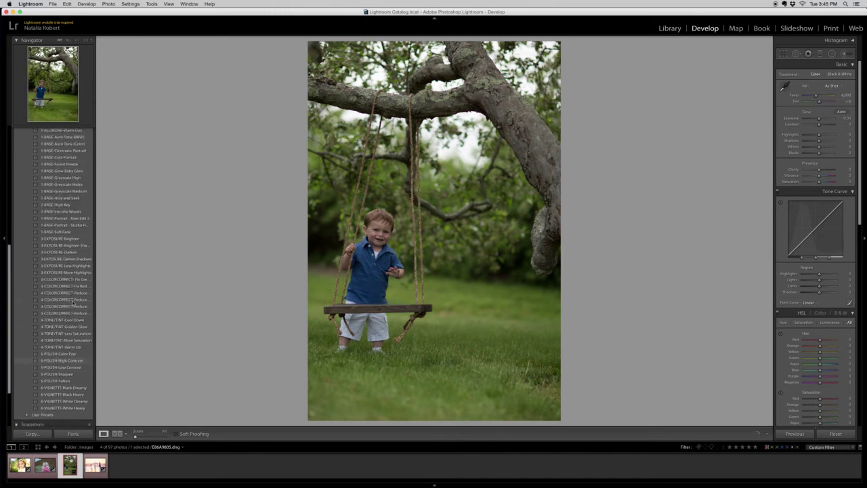
{"action": "scroll", "coordinate": [73, 304], "scroll_direction": "up", "scroll_amount": 5}
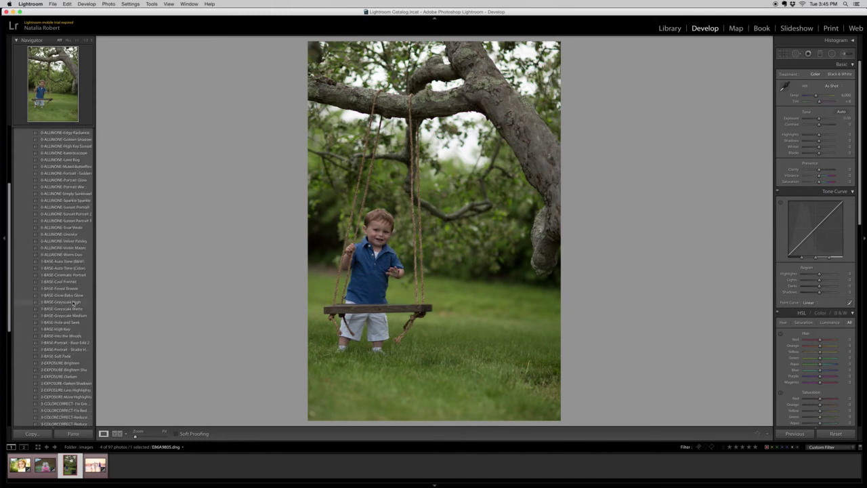
{"action": "scroll", "coordinate": [73, 304], "scroll_direction": "up", "scroll_amount": 2}
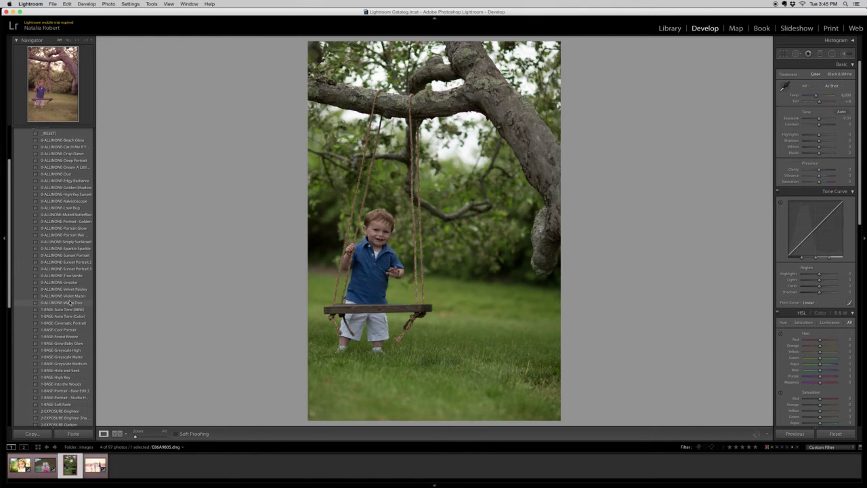
{"action": "scroll", "coordinate": [66, 302], "scroll_direction": "down", "scroll_amount": 1}
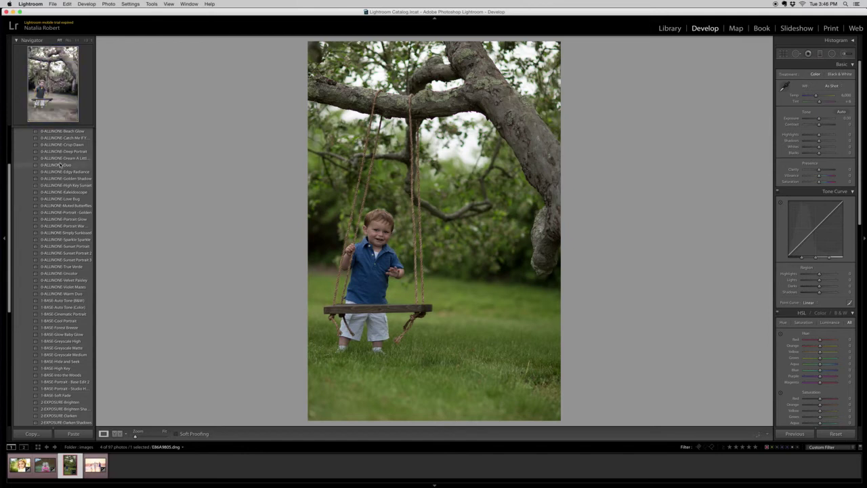
{"action": "scroll", "coordinate": [60, 286], "scroll_direction": "down", "scroll_amount": 2}
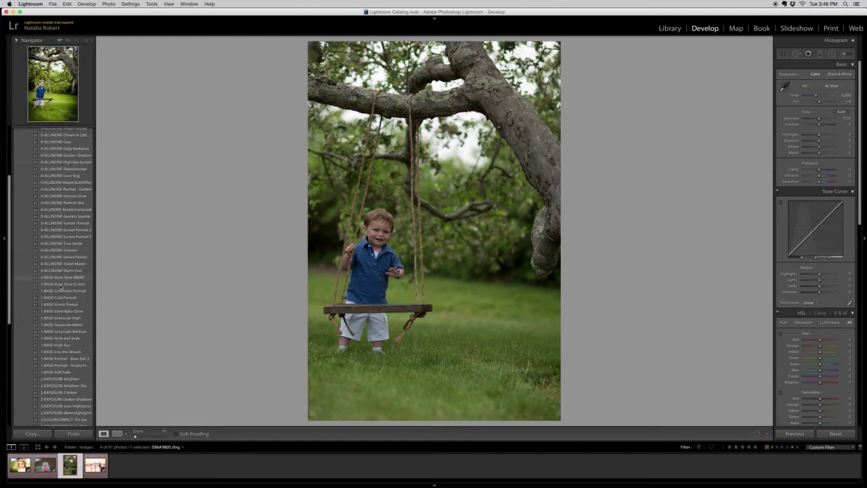
{"action": "scroll", "coordinate": [60, 286], "scroll_direction": "down", "scroll_amount": 2}
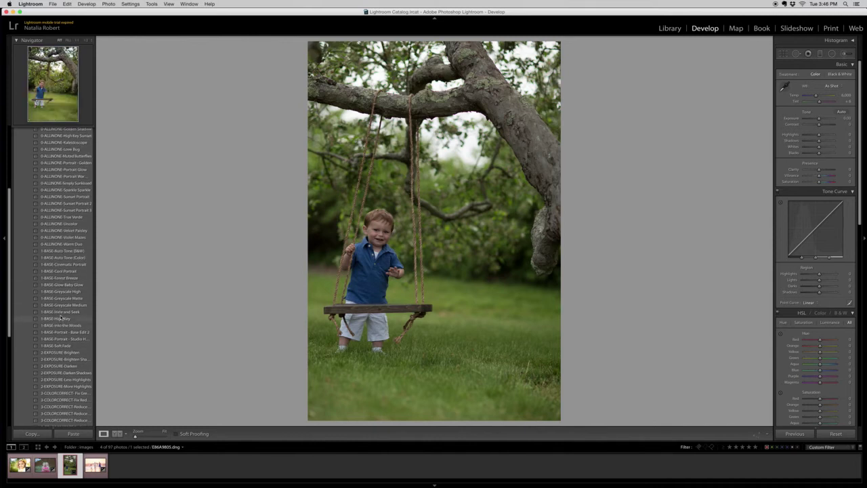
{"action": "left_click", "coordinate": [60, 319]}
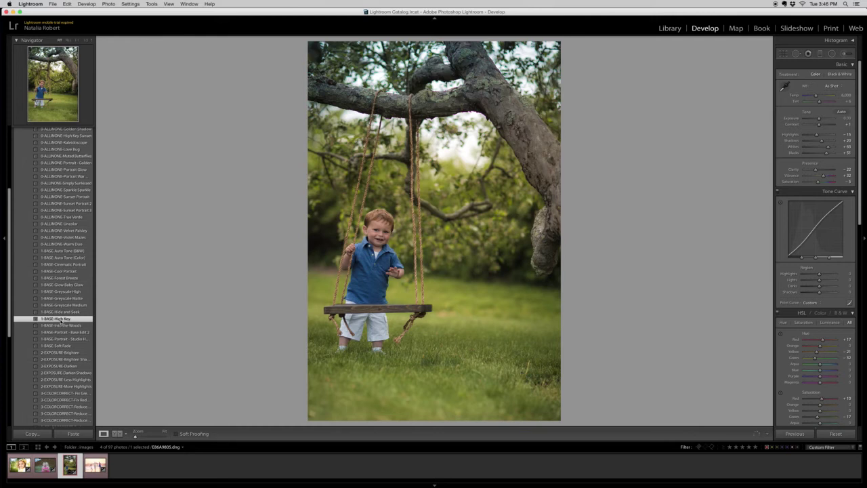
Stack the 2-EXPOSURE-Brighten preset on the High Key look, raising exposure to +1.00.
{"action": "scroll", "coordinate": [61, 331], "scroll_direction": "down", "scroll_amount": 10}
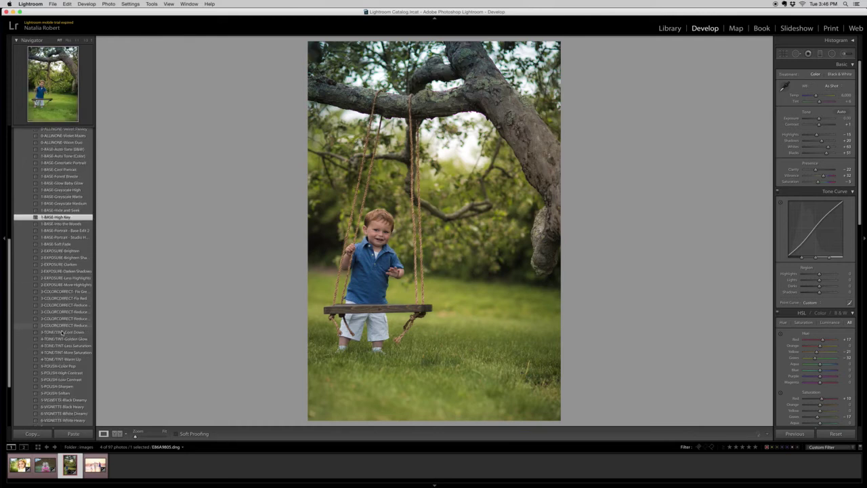
{"action": "scroll", "coordinate": [62, 333], "scroll_direction": "up", "scroll_amount": 1}
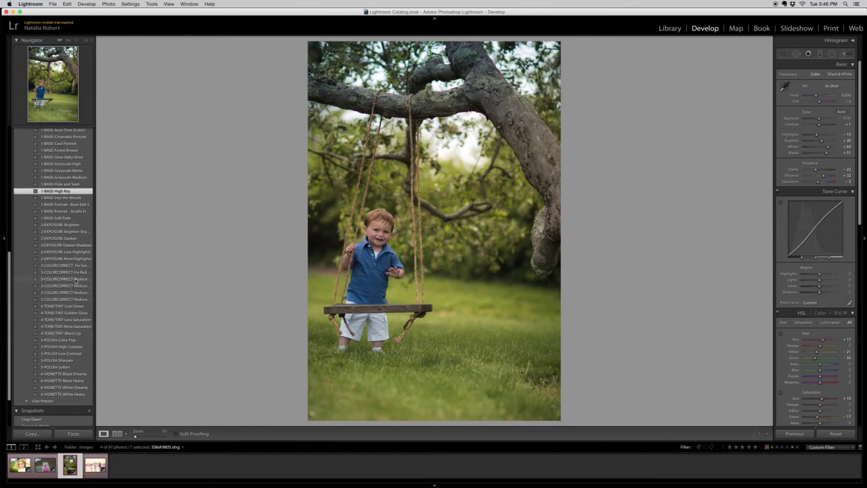
{"action": "scroll", "coordinate": [75, 280], "scroll_direction": "up", "scroll_amount": 4}
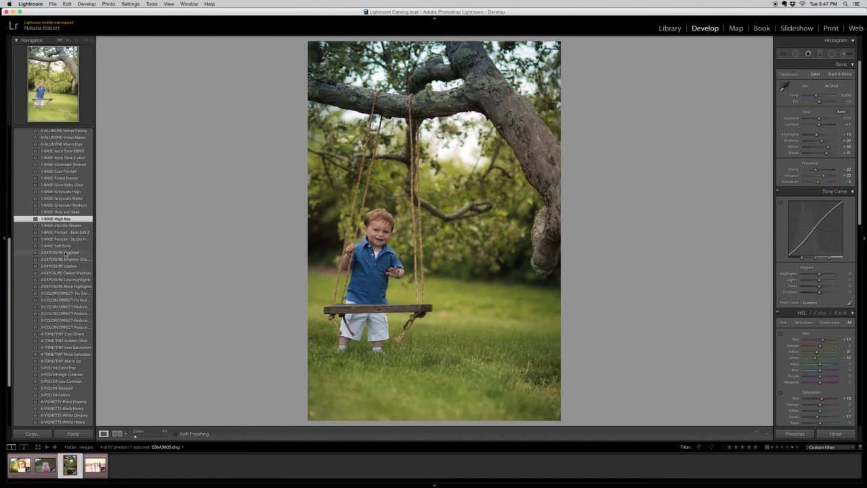
{"action": "left_click", "coordinate": [66, 253]}
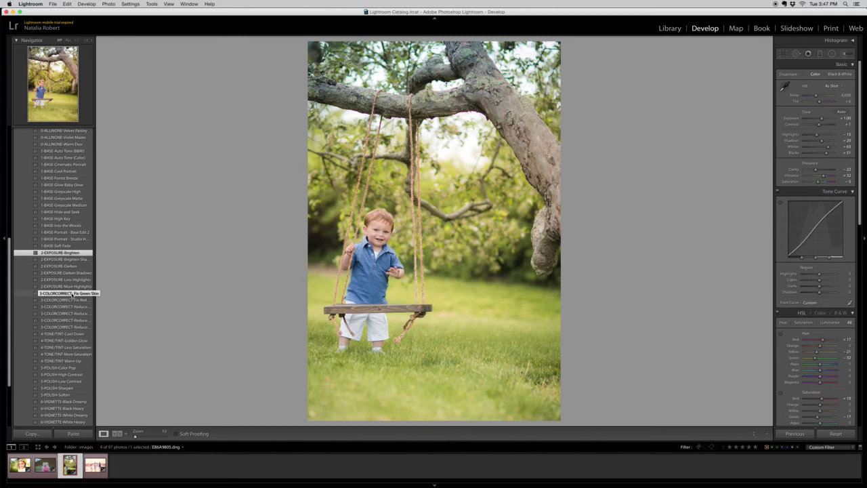
Try the 3-COLORCORRECT Fix Green Skin and Fix Red Skin presets, undoing both.
{"action": "scroll", "coordinate": [65, 304], "scroll_direction": "down", "scroll_amount": 3}
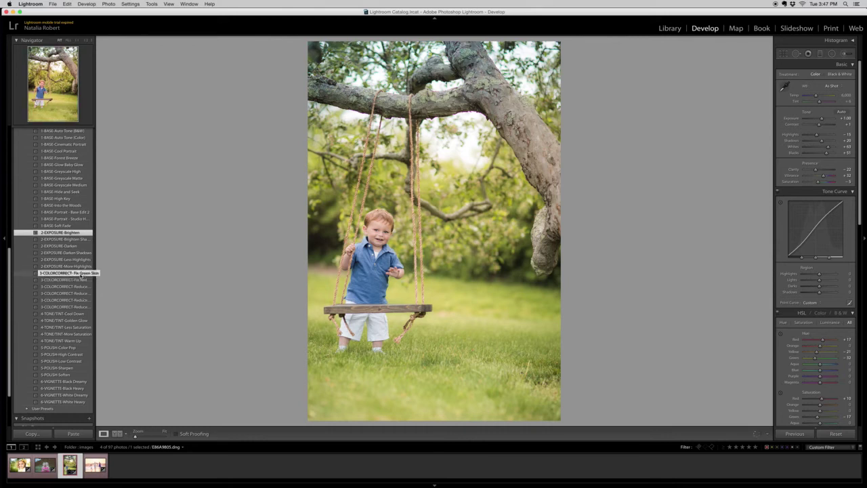
{"action": "left_click", "coordinate": [80, 274]}
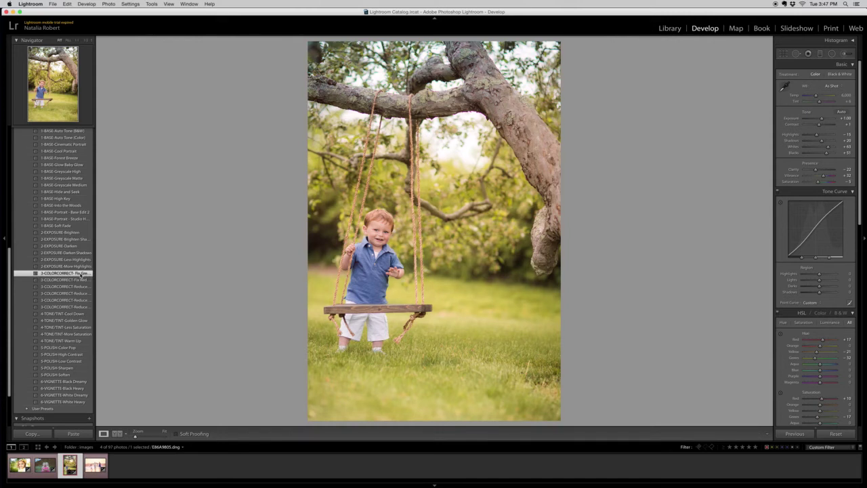
{"action": "key", "text": "super+z"}
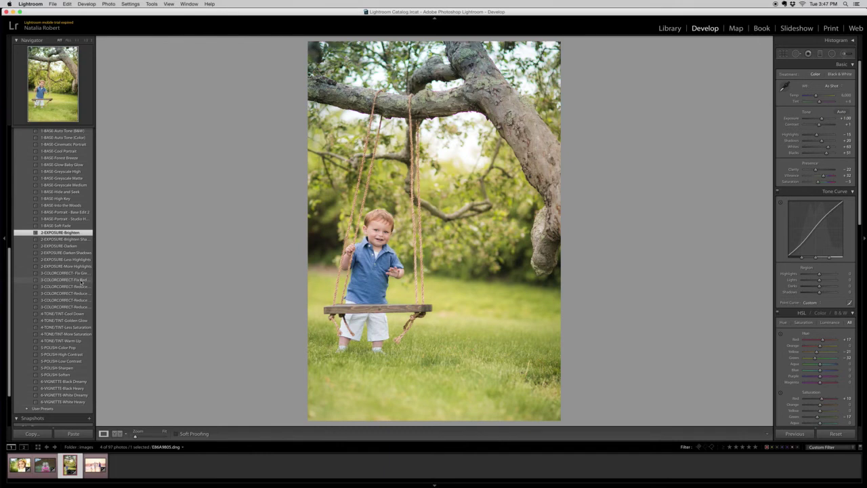
{"action": "left_click", "coordinate": [82, 280]}
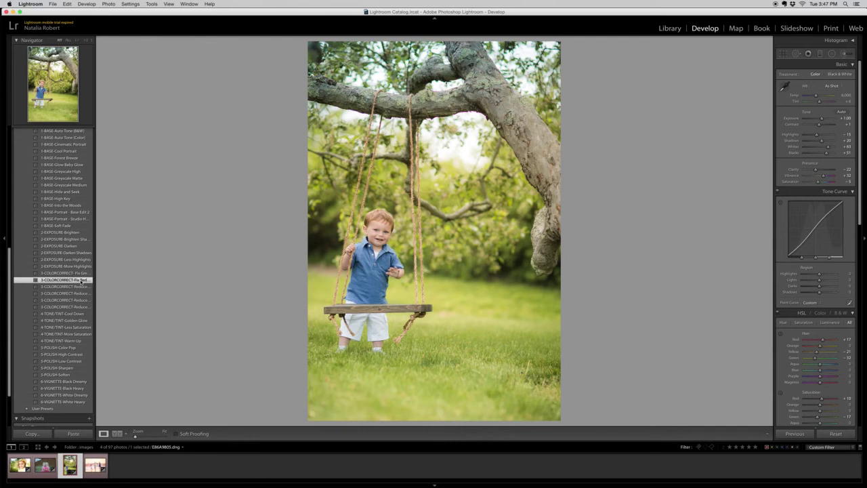
{"action": "key", "text": "super+z"}
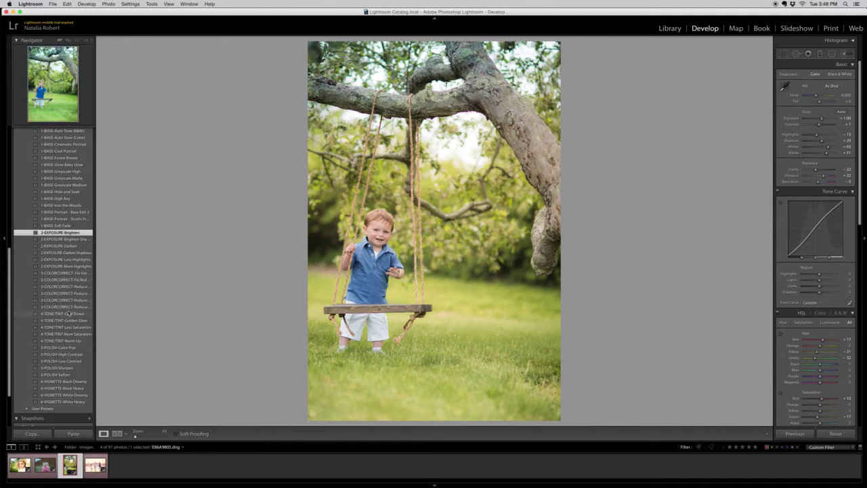
Try the 4-TONE/TINT-Warm Up preset and undo it.
{"action": "scroll", "coordinate": [71, 302], "scroll_direction": "down", "scroll_amount": 3}
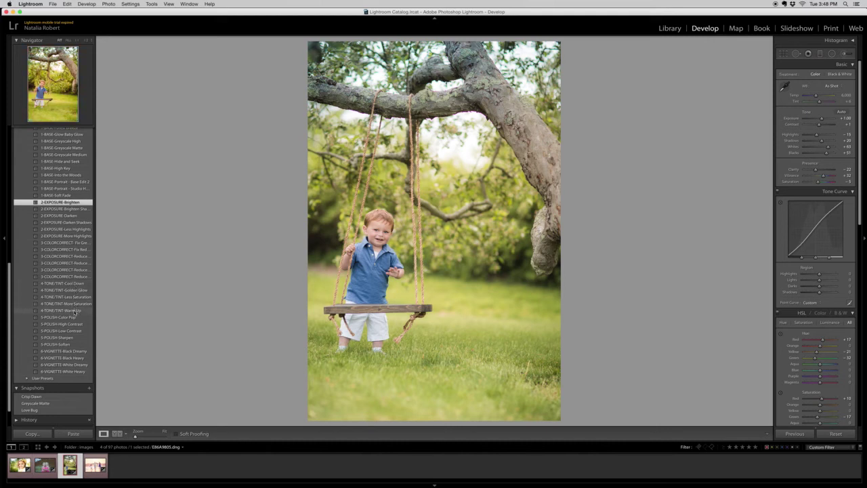
{"action": "left_click", "coordinate": [75, 312]}
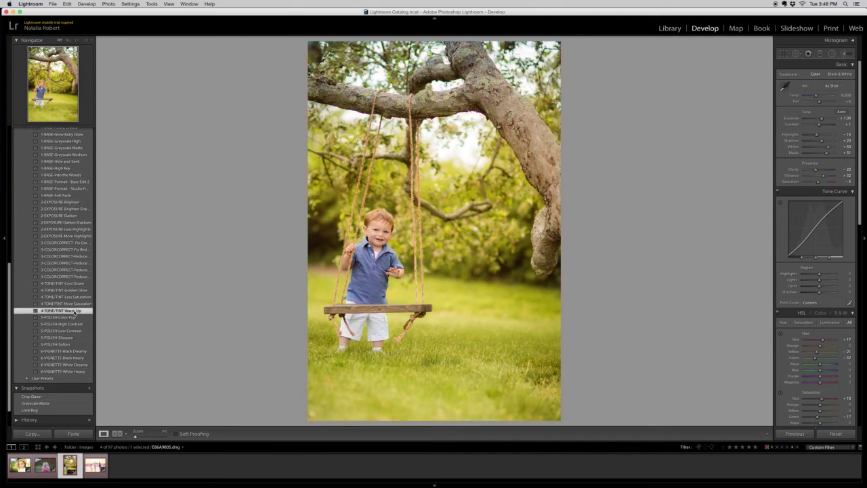
{"action": "key", "text": "super+z"}
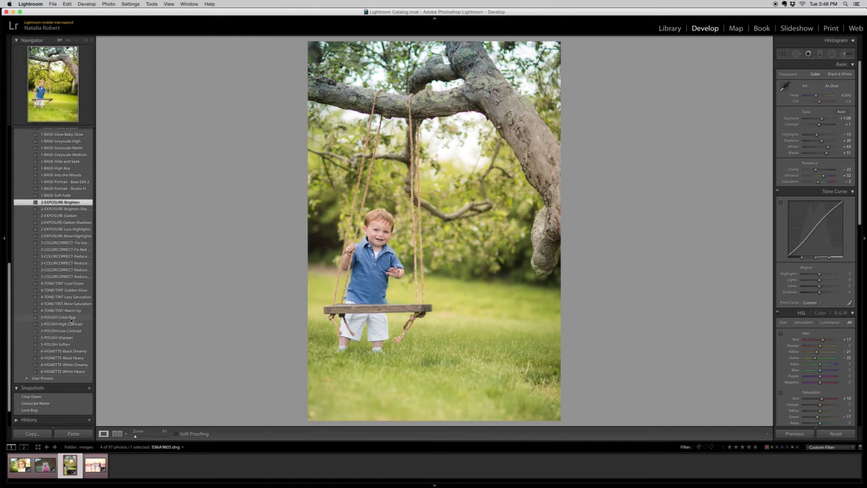
Apply the 5-POLISH-Color Pop and 5-POLISH-Sharpen presets to the portrait.
{"action": "left_click", "coordinate": [72, 319]}
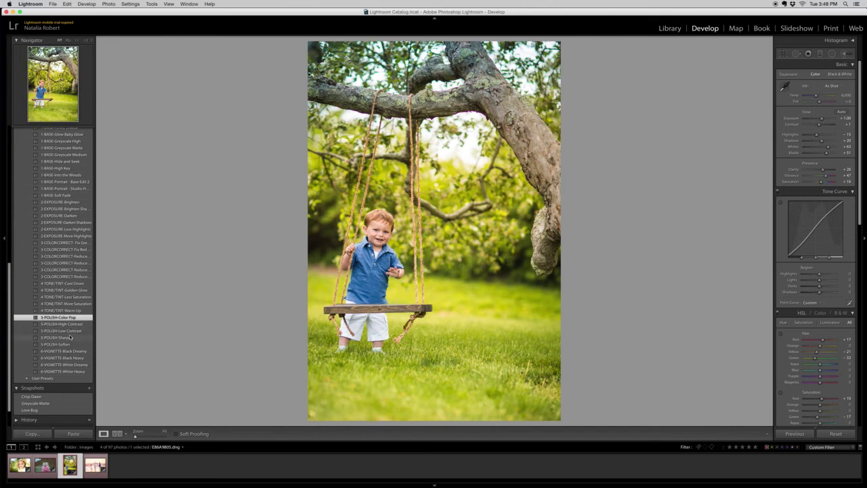
{"action": "left_click", "coordinate": [70, 338]}
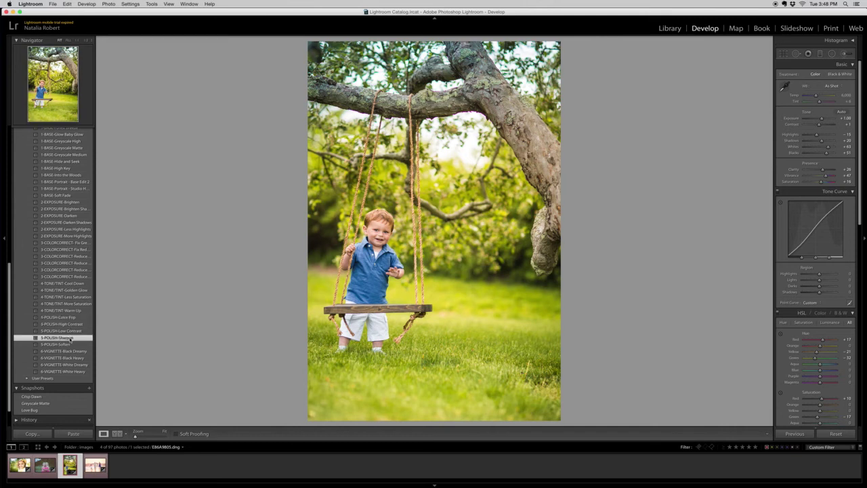
{"action": "scroll", "coordinate": [69, 338], "scroll_direction": "down", "scroll_amount": 2}
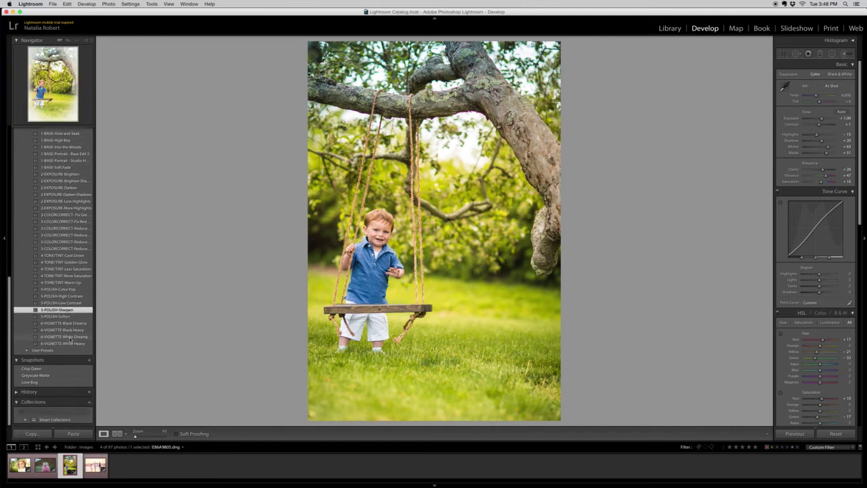
{"action": "left_click", "coordinate": [70, 324]}
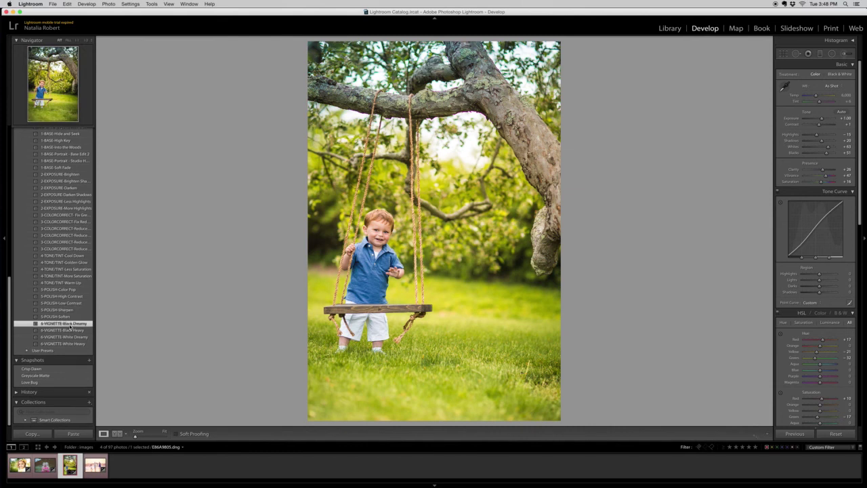
{"action": "left_click", "coordinate": [69, 331]}
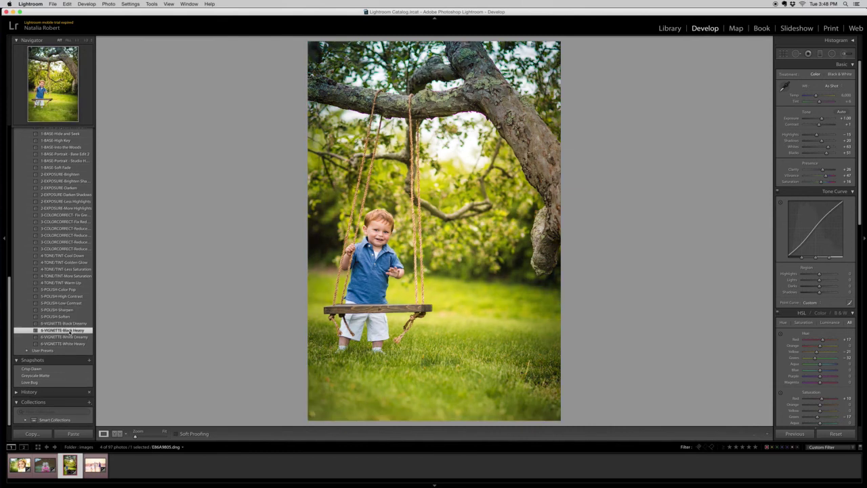
{"action": "key", "text": "super+z"}
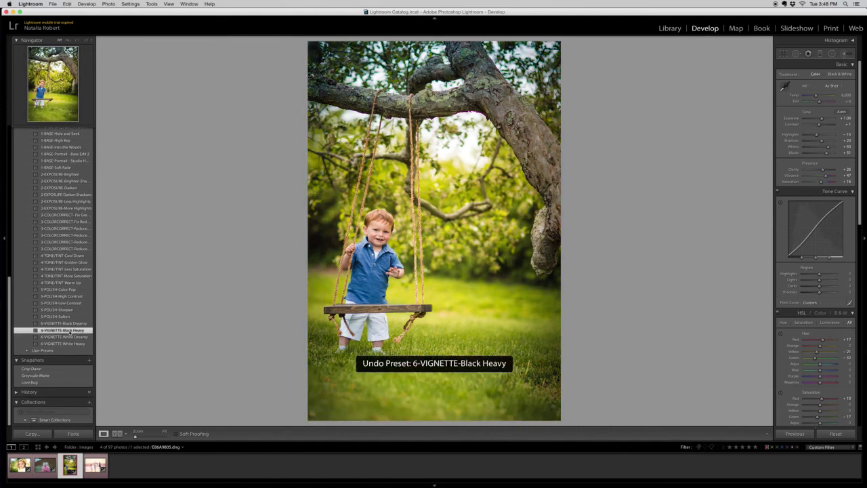
{"action": "key", "text": "super+z"}
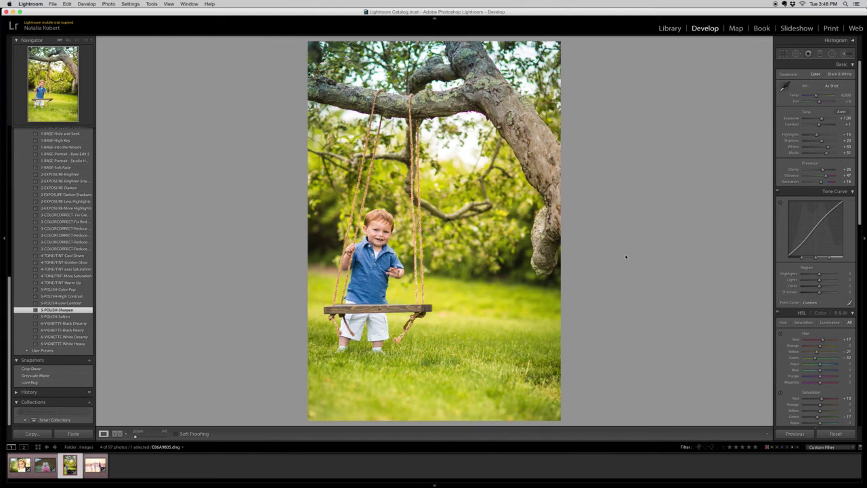
{"action": "left_click", "coordinate": [845, 55]}
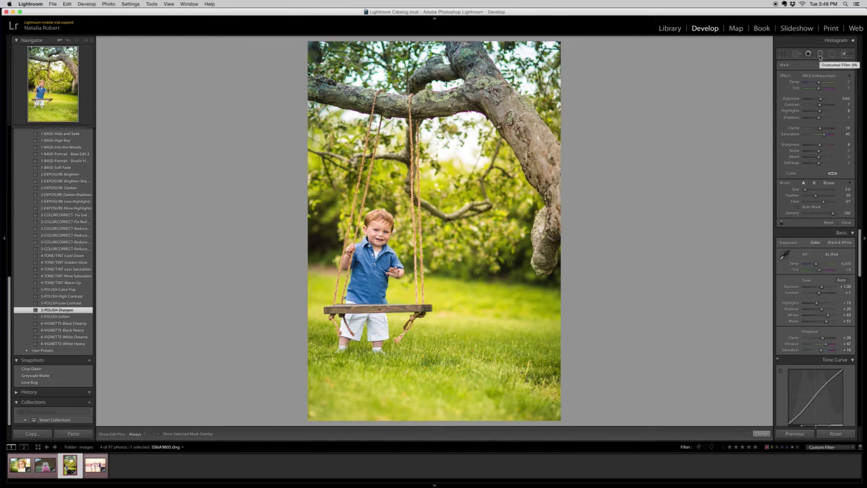
Load FACE-EnhanceEyes as the brush effect and zoom in around the boy.
{"action": "left_click", "coordinate": [820, 57]}
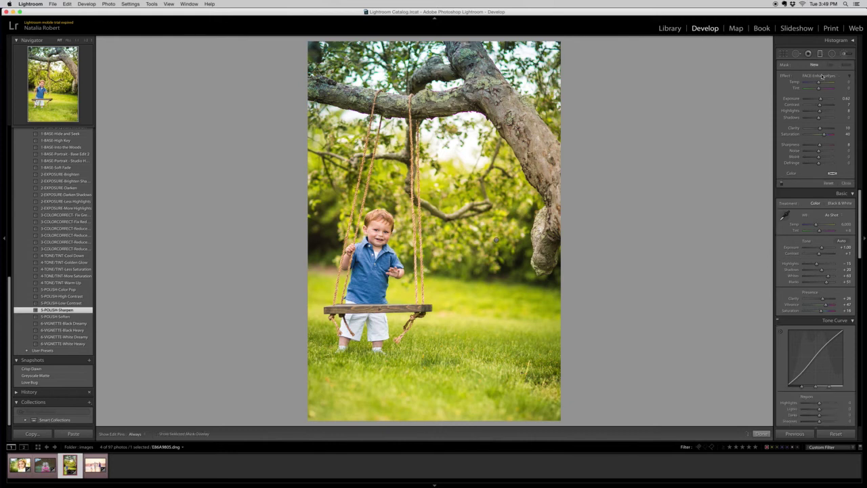
{"action": "left_click", "coordinate": [821, 76]}
{"action": "left_click", "coordinate": [821, 76]}
{"action": "left_click", "coordinate": [834, 76]}
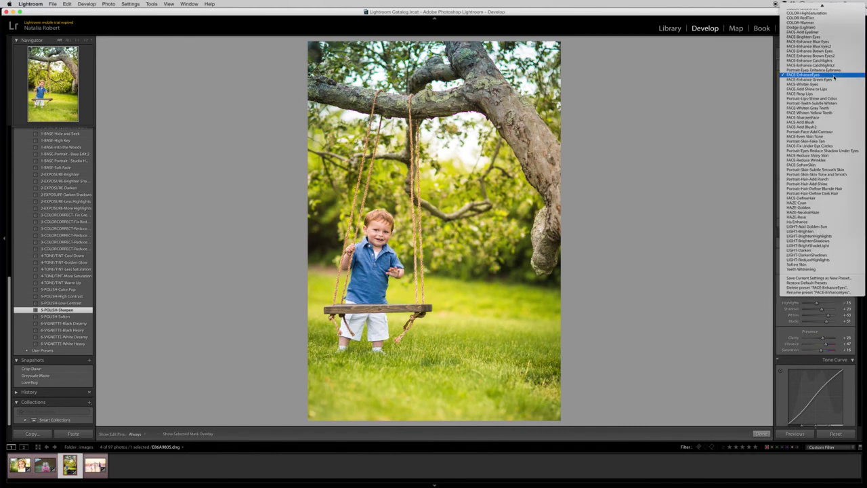
{"action": "left_click", "coordinate": [833, 77]}
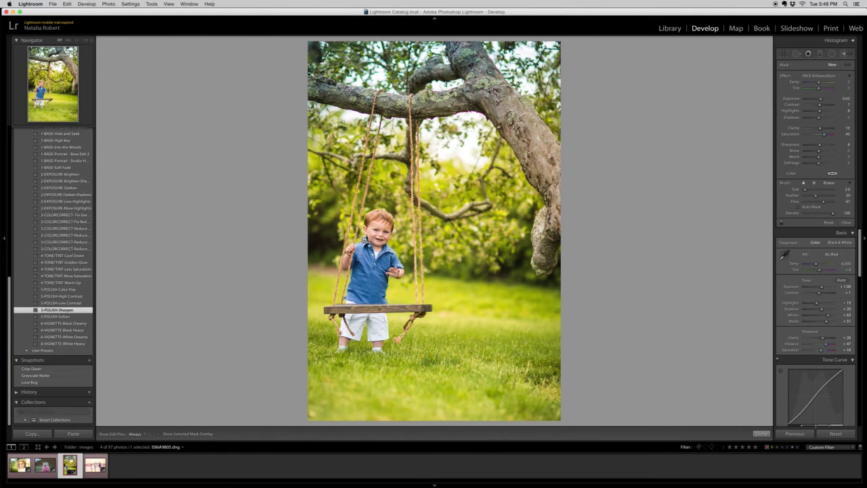
{"action": "key", "text": "super+equal"}
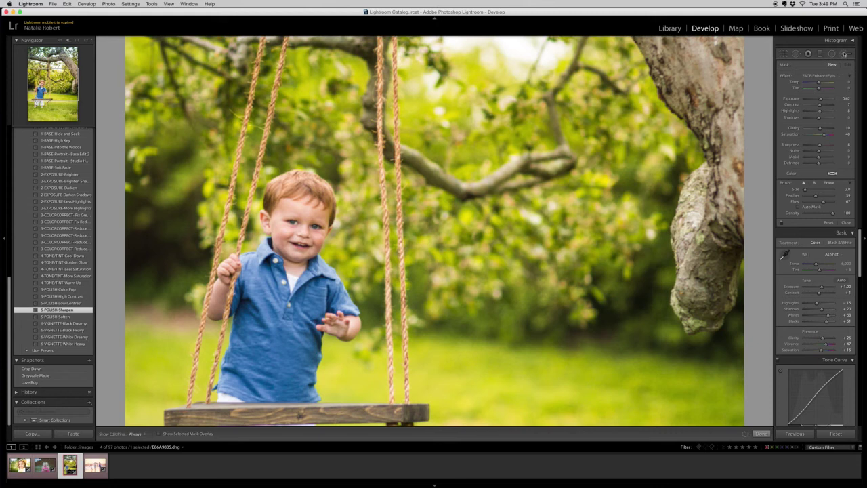
Switch the brush effect to FACE-SharpenFace and raise the brush flow.
{"action": "left_click", "coordinate": [834, 77]}
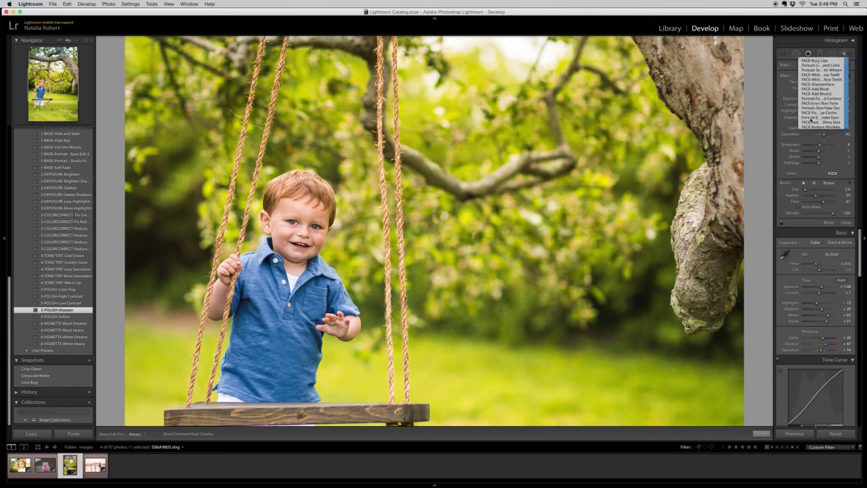
{"action": "left_click", "coordinate": [805, 117]}
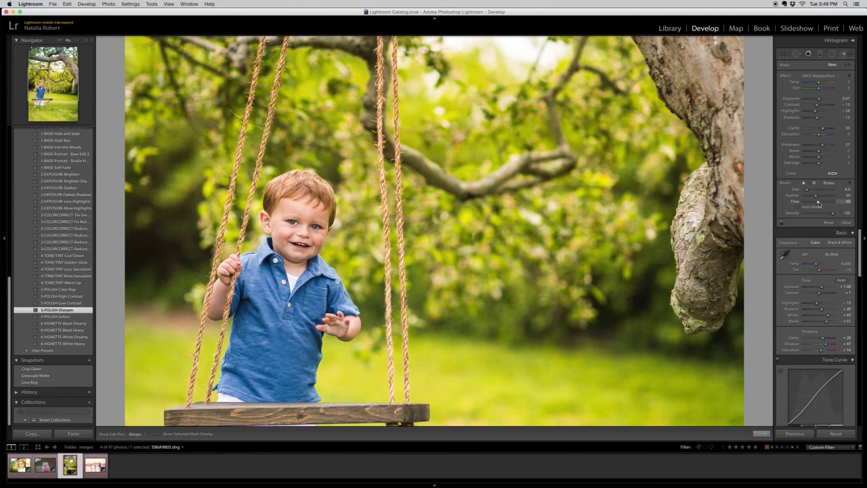
{"action": "left_click_drag", "start_coordinate": [823, 203], "coordinate": [827, 202]}
Settle the brush flow at 77, hide the pins, and paint sharpening over the boy's face.
{"action": "left_click_drag", "start_coordinate": [824, 202], "coordinate": [835, 203]}
{"action": "left_click_drag", "start_coordinate": [836, 203], "coordinate": [819, 206]}
{"action": "left_click_drag", "start_coordinate": [819, 204], "coordinate": [823, 204]}
{"action": "left_click_drag", "start_coordinate": [821, 203], "coordinate": [826, 203]}
{"action": "key", "text": "h"}
{"action": "left_click", "coordinate": [292, 250]}
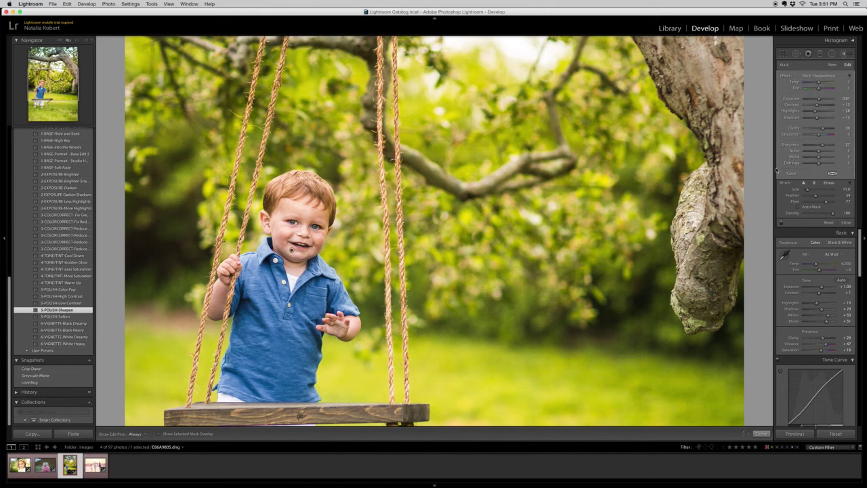
Paint a new LIGHT-ReduceHighlights brush adjustment onto the bright hair on the boy's head.
{"action": "left_click", "coordinate": [833, 65]}
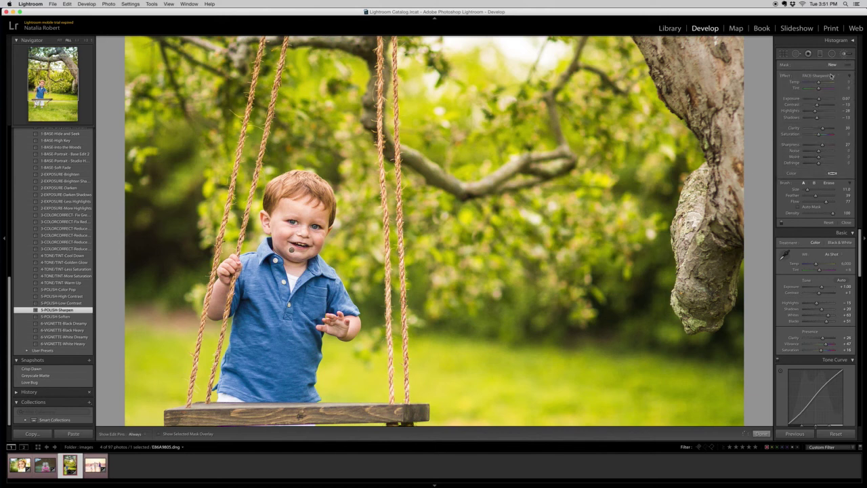
{"action": "left_click", "coordinate": [831, 76]}
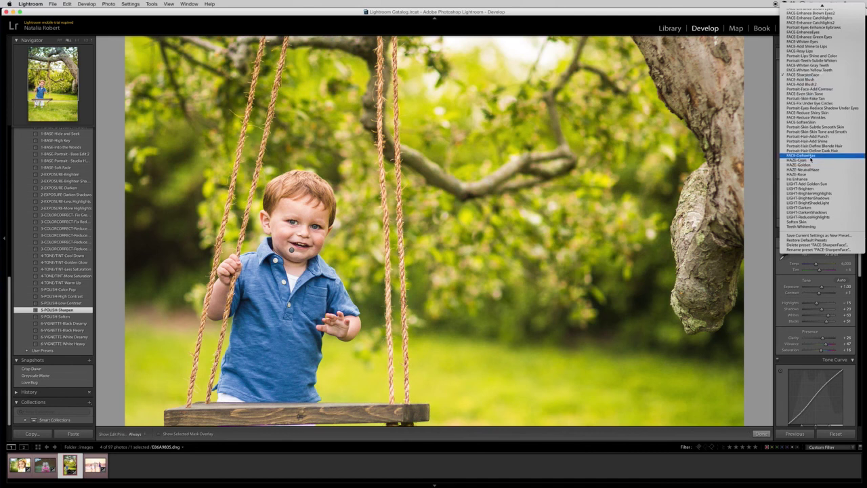
{"action": "left_click", "coordinate": [808, 218]}
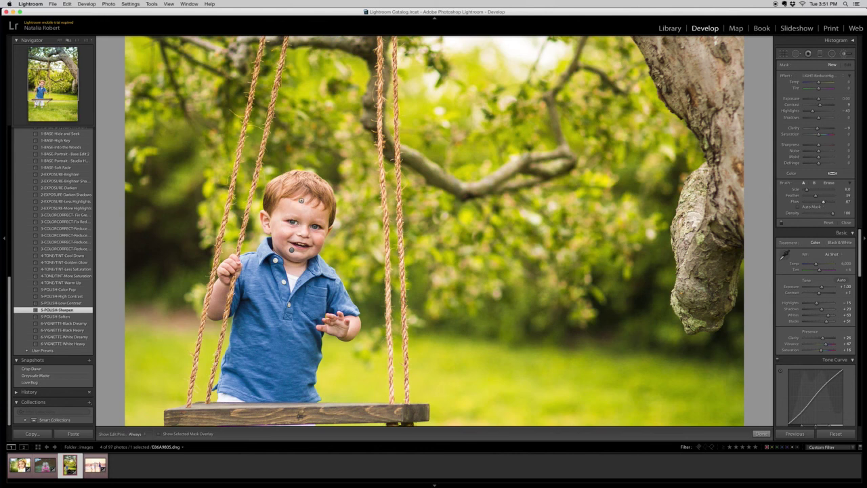
{"action": "left_click", "coordinate": [292, 250]}
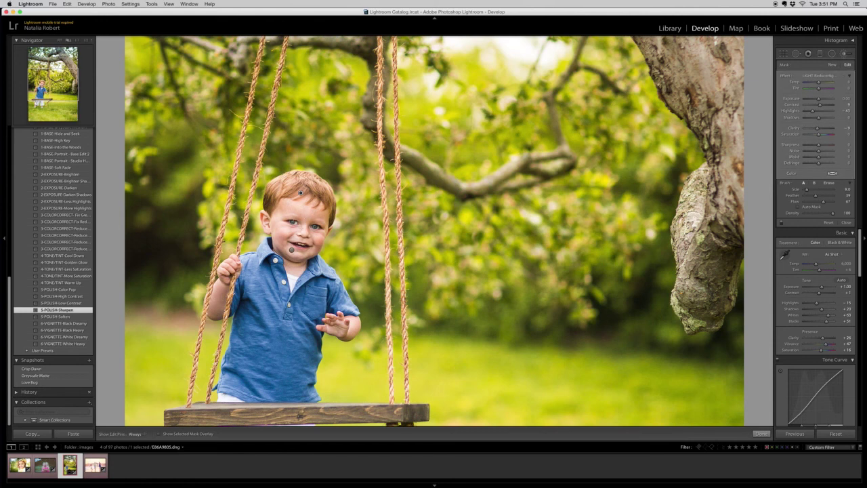
{"action": "key", "text": "h"}
{"action": "key", "text": "h"}
{"action": "key", "text": "h"}
{"action": "key", "text": "h"}
{"action": "key", "text": "h"}
{"action": "key", "text": "h"}
{"action": "key", "text": "h"}
{"action": "key", "text": "h"}
{"action": "left_click", "coordinate": [833, 65]}
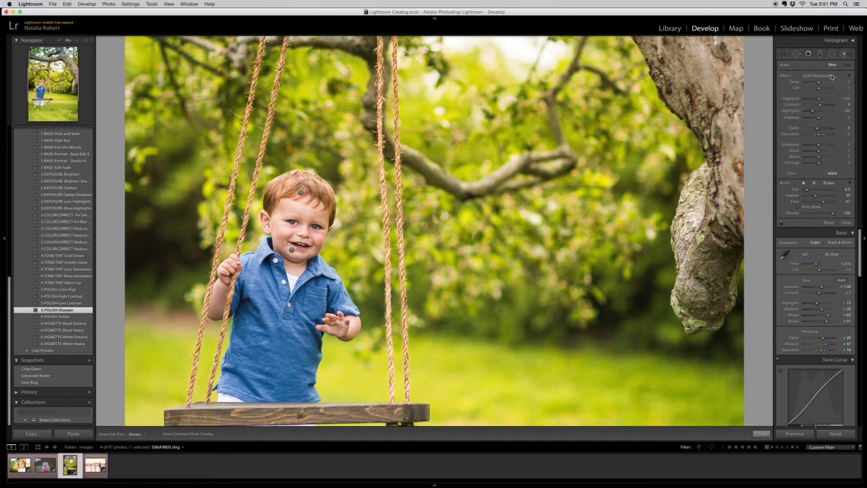
Choose FACE-Enhance Blue Eyes, set flow to 100, and paint it over the boy's eyes.
{"action": "left_click", "coordinate": [831, 77]}
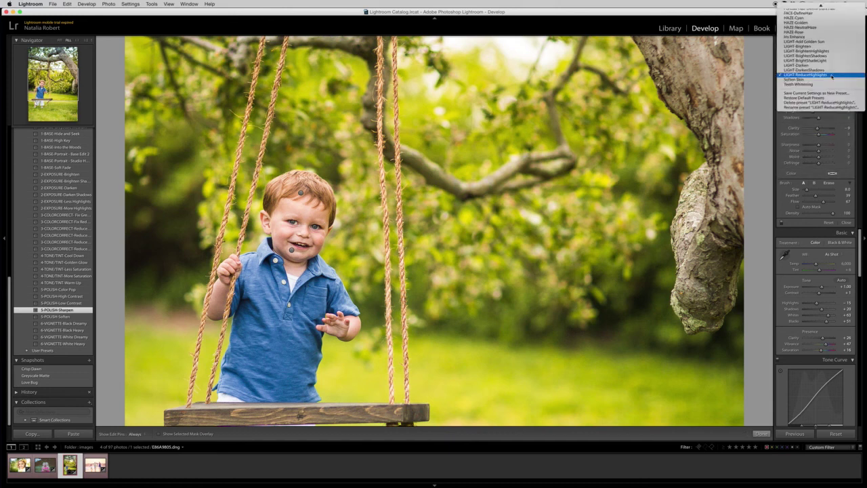
{"action": "scroll", "coordinate": [832, 76], "scroll_direction": "up", "scroll_amount": 10}
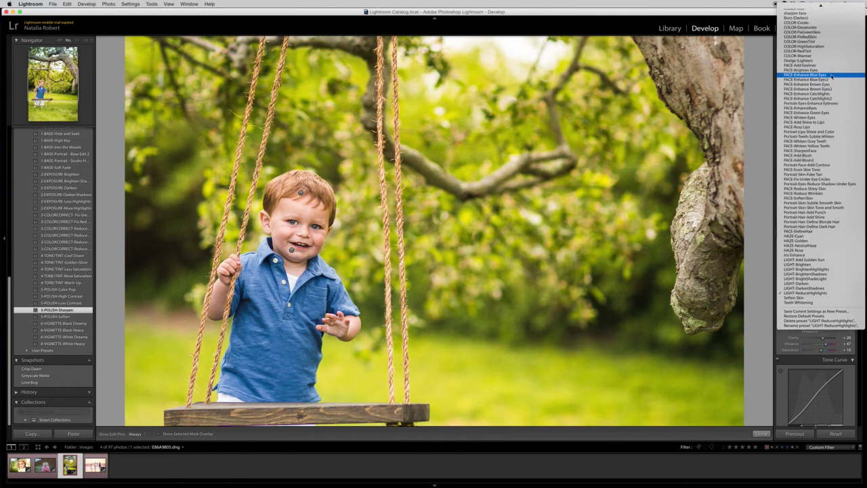
{"action": "scroll", "coordinate": [832, 75], "scroll_direction": "up", "scroll_amount": 4}
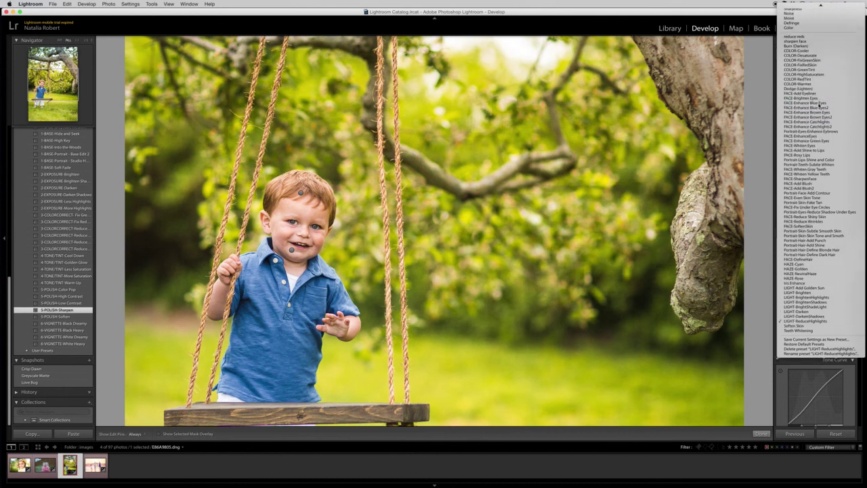
{"action": "left_click", "coordinate": [820, 103]}
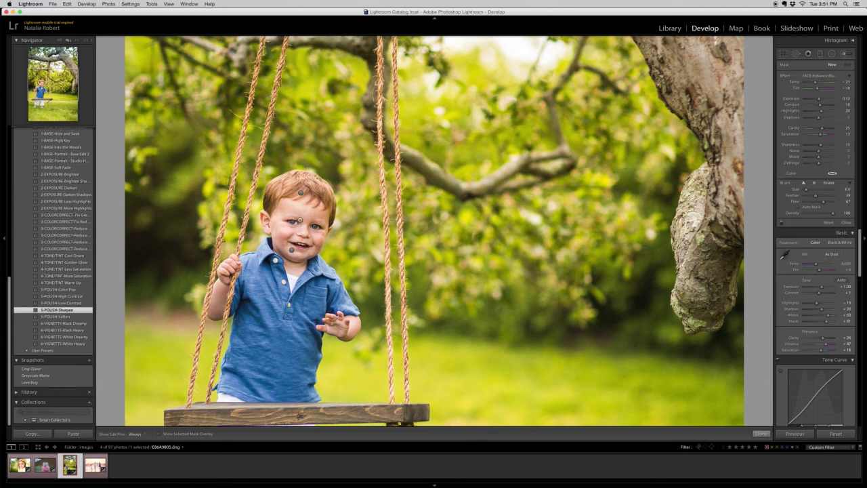
{"action": "scroll", "coordinate": [300, 220], "scroll_direction": "down", "scroll_amount": 3}
{"action": "left_click_drag", "start_coordinate": [824, 204], "coordinate": [837, 204]}
{"action": "scroll", "coordinate": [320, 227], "scroll_direction": "down", "scroll_amount": 3}
{"action": "key", "text": "h"}
{"action": "left_click", "coordinate": [318, 226]}
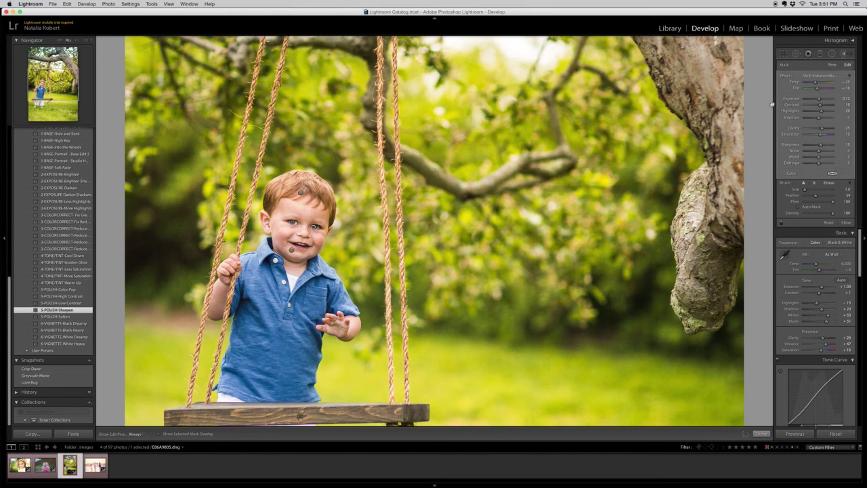
{"action": "left_click", "coordinate": [832, 65]}
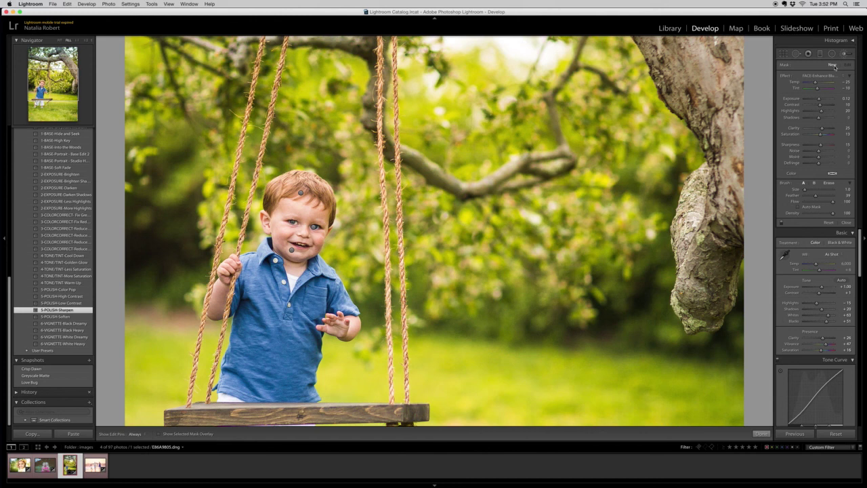
Paint the FACE-Enhance Catchlights effect over the boy's eyes at about 67 flow, hiding the pins.
{"action": "left_click", "coordinate": [821, 75]}
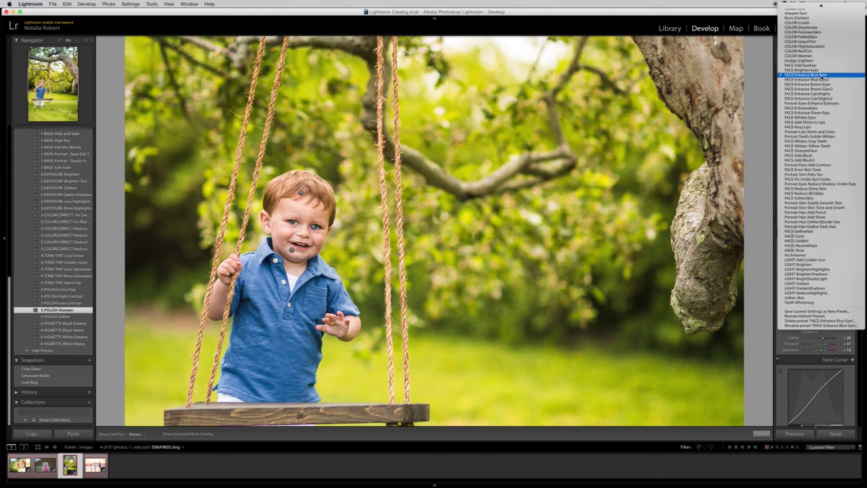
{"action": "left_click", "coordinate": [816, 93]}
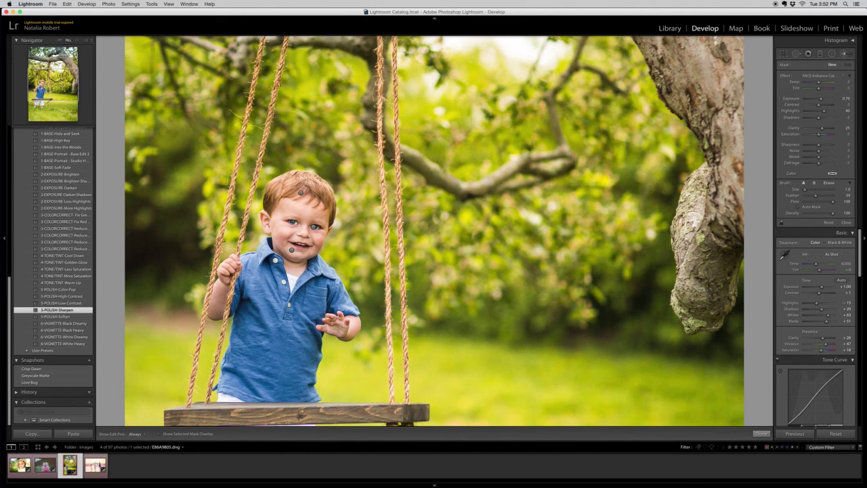
{"action": "left_click_drag", "start_coordinate": [833, 202], "coordinate": [824, 204]}
{"action": "left_click_drag", "start_coordinate": [823, 203], "coordinate": [822, 203]}
{"action": "left_click_drag", "start_coordinate": [296, 232], "coordinate": [291, 222]}
{"action": "key", "text": "h"}
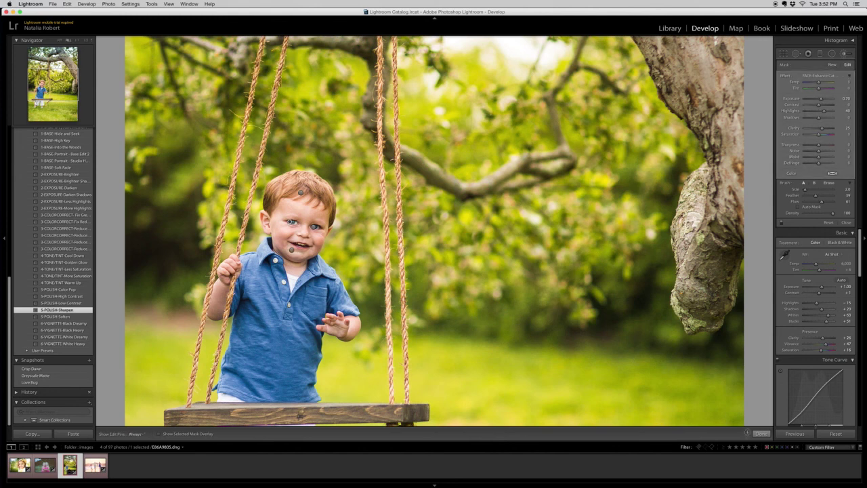
Finish the brush work, fit the whole photo in view, and show before and after side by side.
{"action": "left_click", "coordinate": [760, 433]}
{"action": "scroll", "coordinate": [464, 268], "scroll_direction": "down", "scroll_amount": 2}
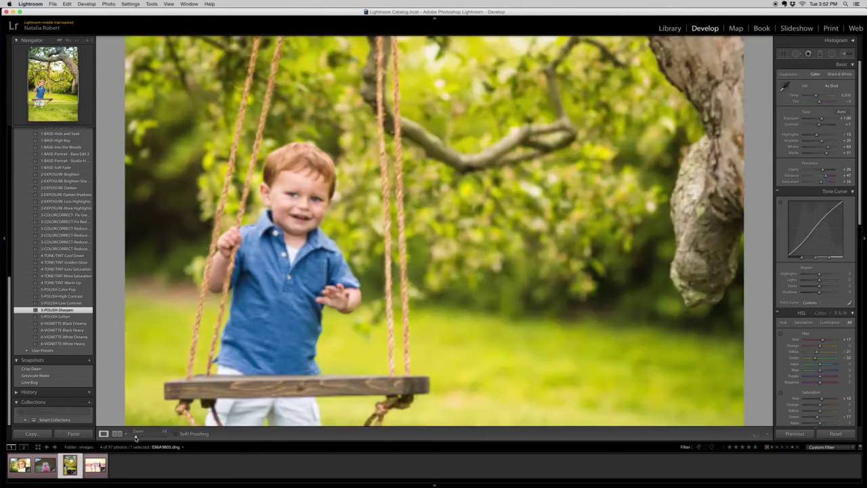
{"action": "left_click", "coordinate": [136, 436]}
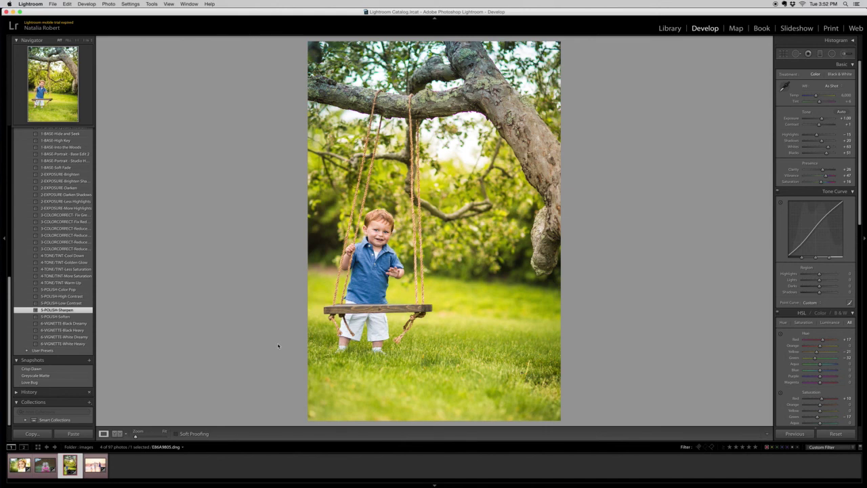
{"action": "left_click", "coordinate": [117, 433]}
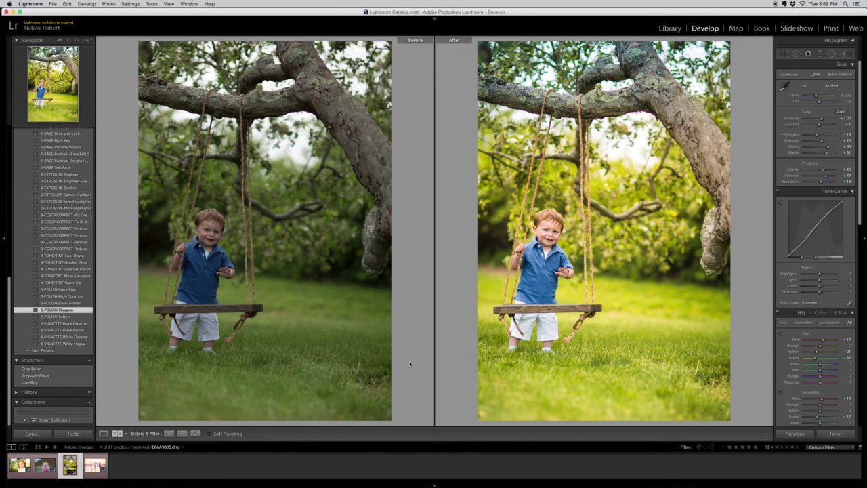
Save the finished edit as a new snapshot named 'Final'.
{"action": "left_click", "coordinate": [88, 360]}
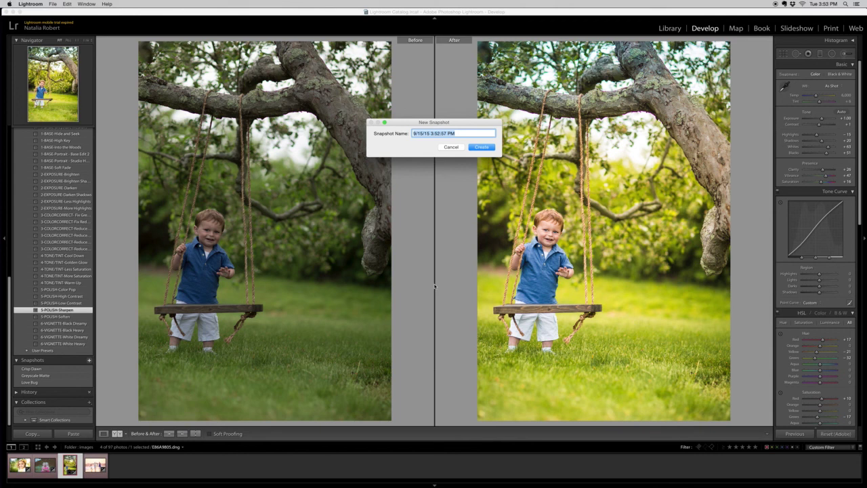
{"action": "type", "text": "Final"}
{"action": "key", "text": "Return"}
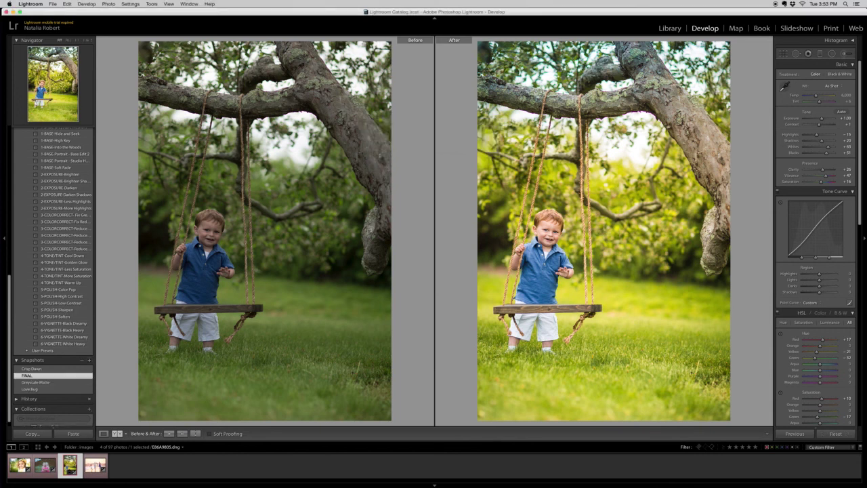